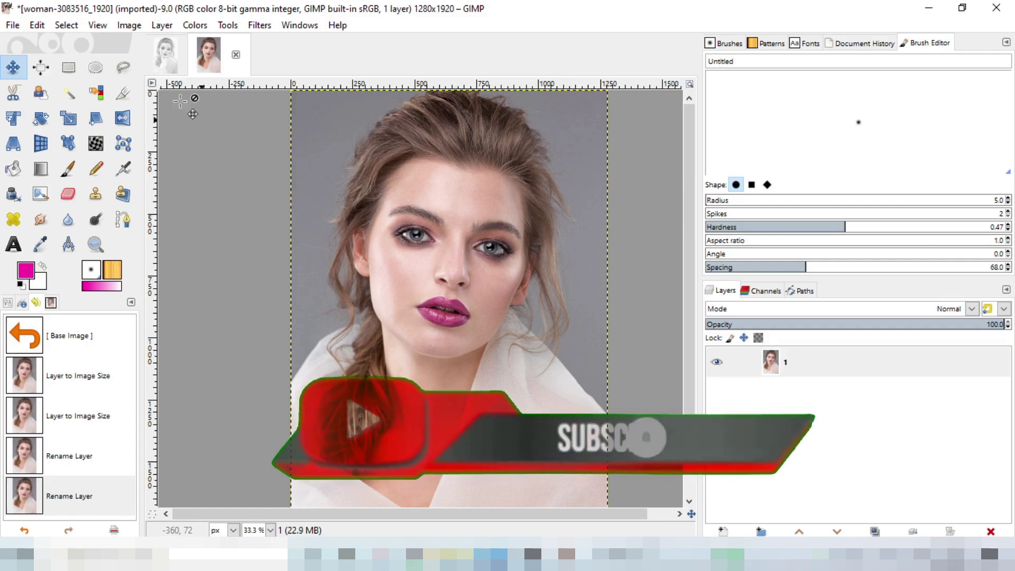
# Desaturate the portrait layer to grayscale.
pyautogui.click(15, 27)
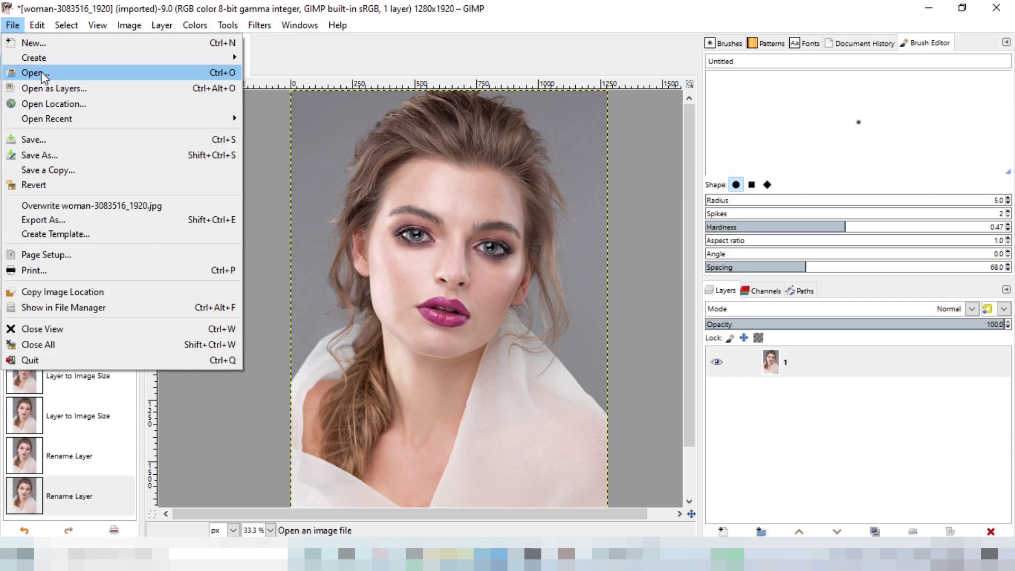
pyautogui.click(392, 36)
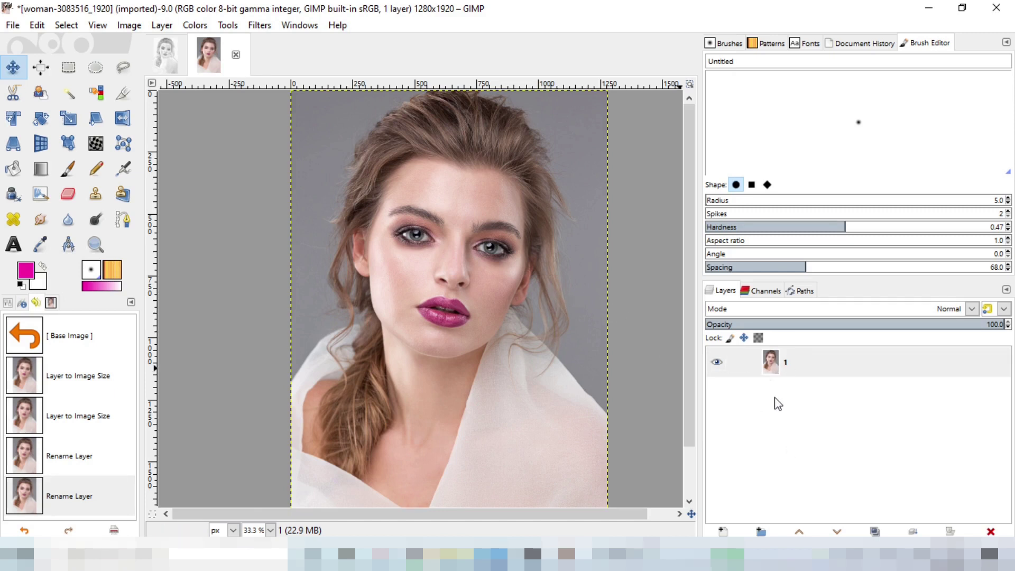
pyautogui.click(775, 367)
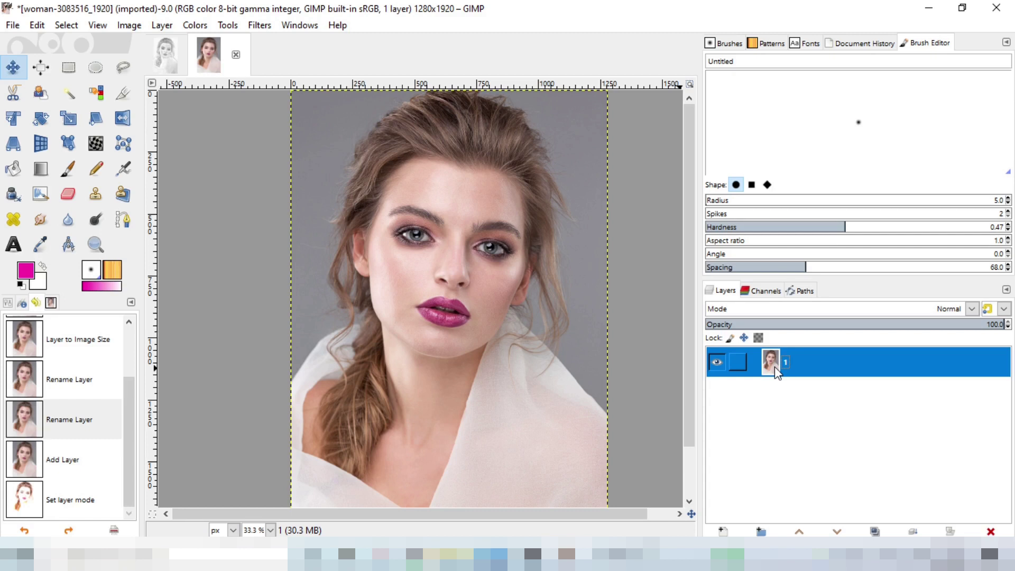
pyautogui.click(196, 25)
pyautogui.moveTo(219, 284)
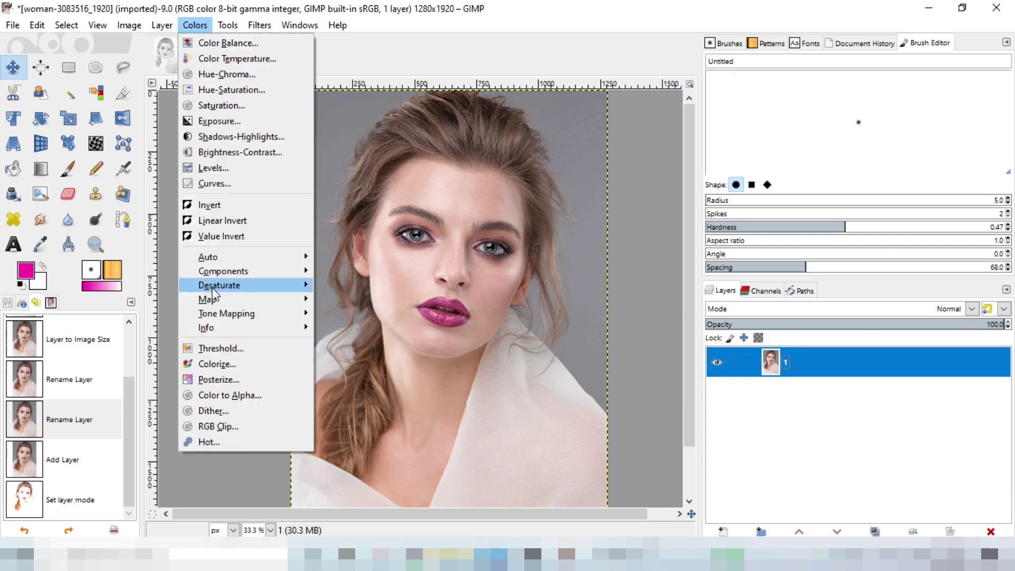
pyautogui.click(357, 301)
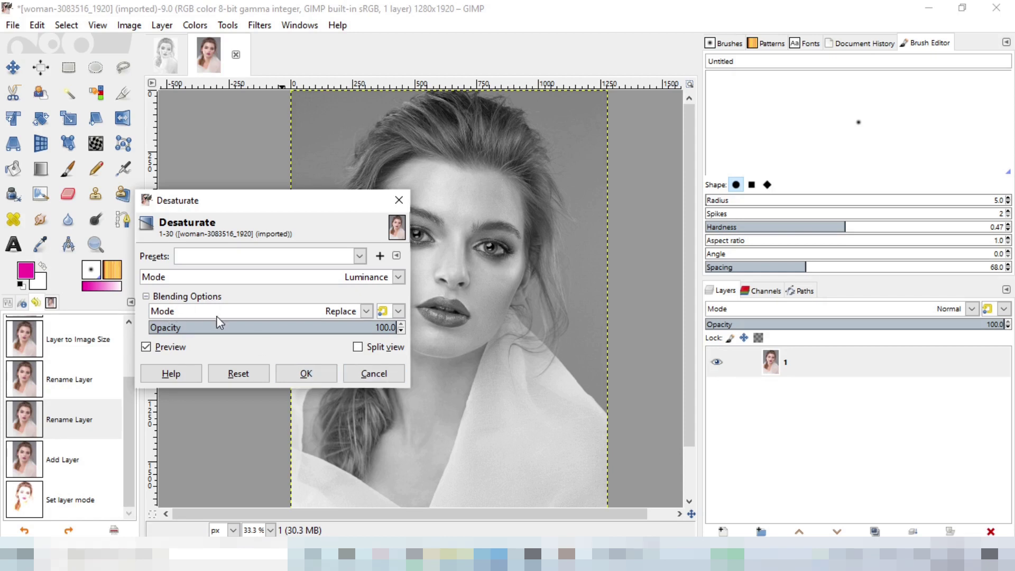
pyautogui.click(307, 374)
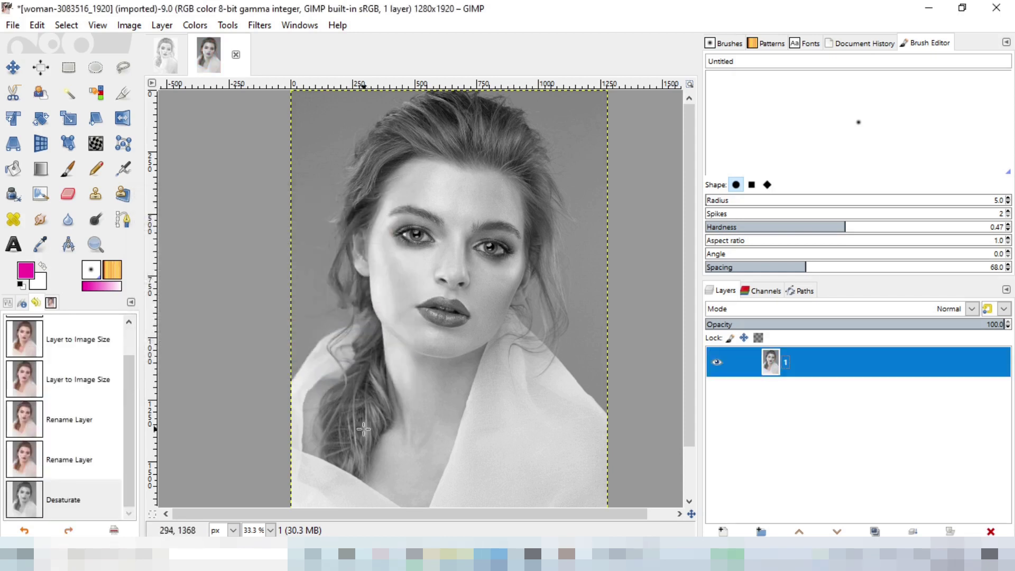
# Duplicate the grayscale layer, name the copy '2', and set its mode to Dodge.
pyautogui.rightClick(812, 370)
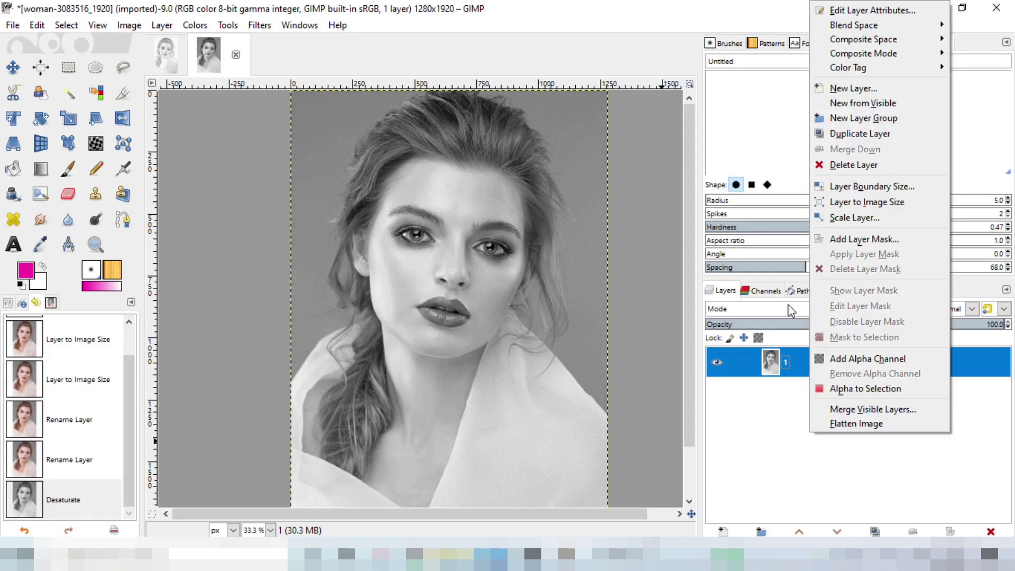
pyautogui.rightClick(795, 364)
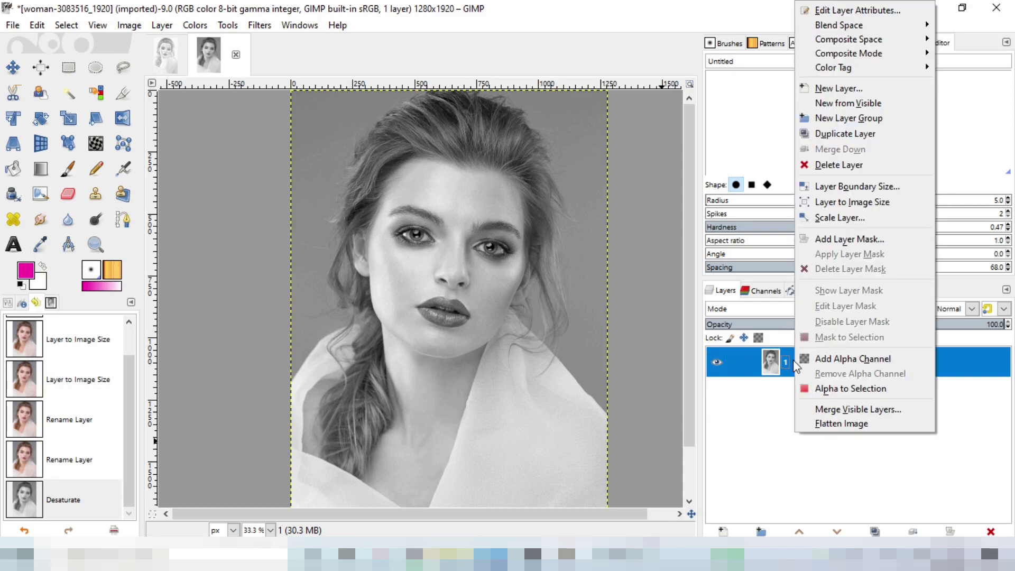
pyautogui.click(854, 139)
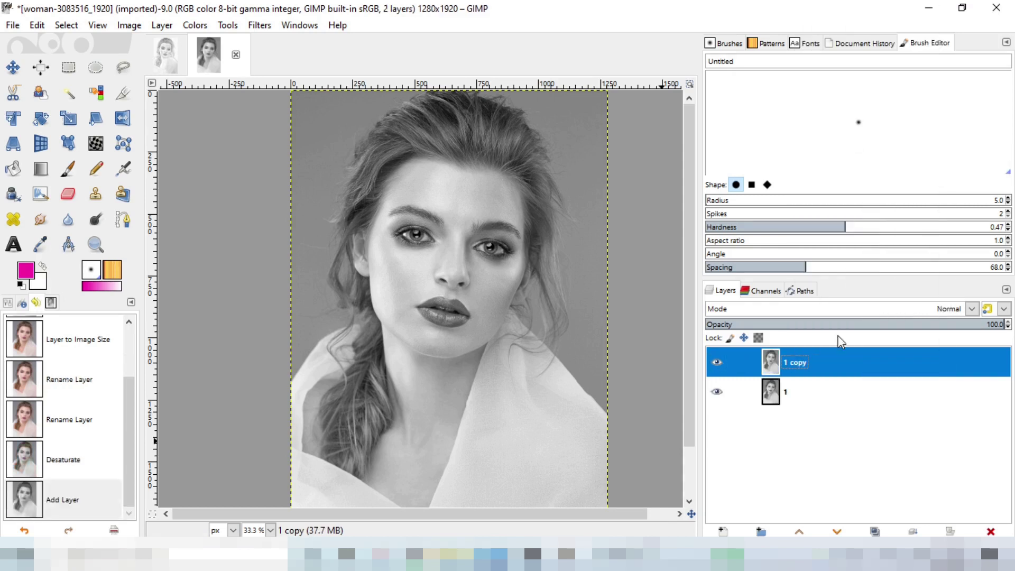
pyautogui.rightClick(801, 362)
pyautogui.click(791, 361)
pyautogui.doubleClick(793, 362)
pyautogui.write('2')
pyautogui.click(807, 363)
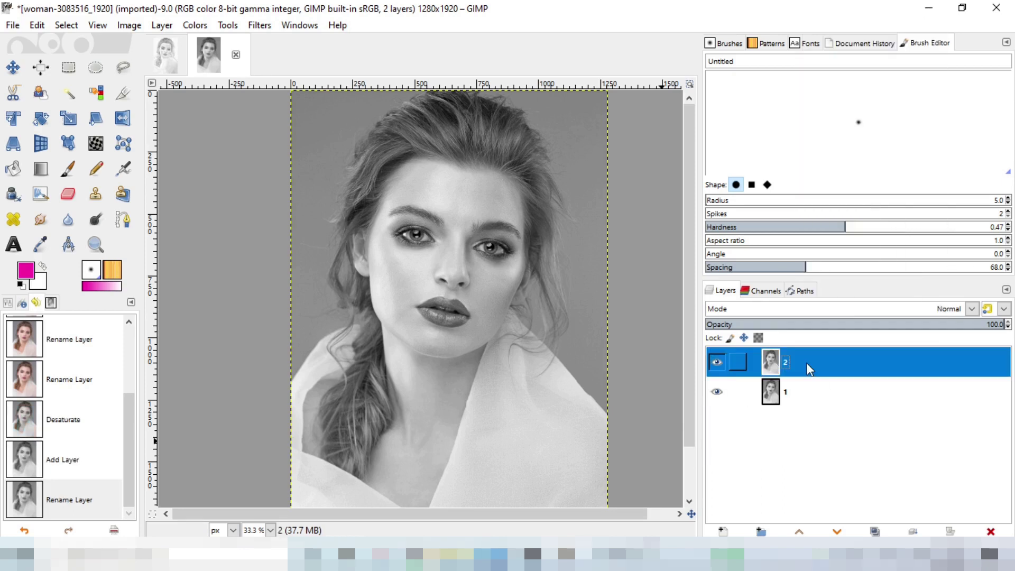
pyautogui.click(973, 309)
pyautogui.click(731, 168)
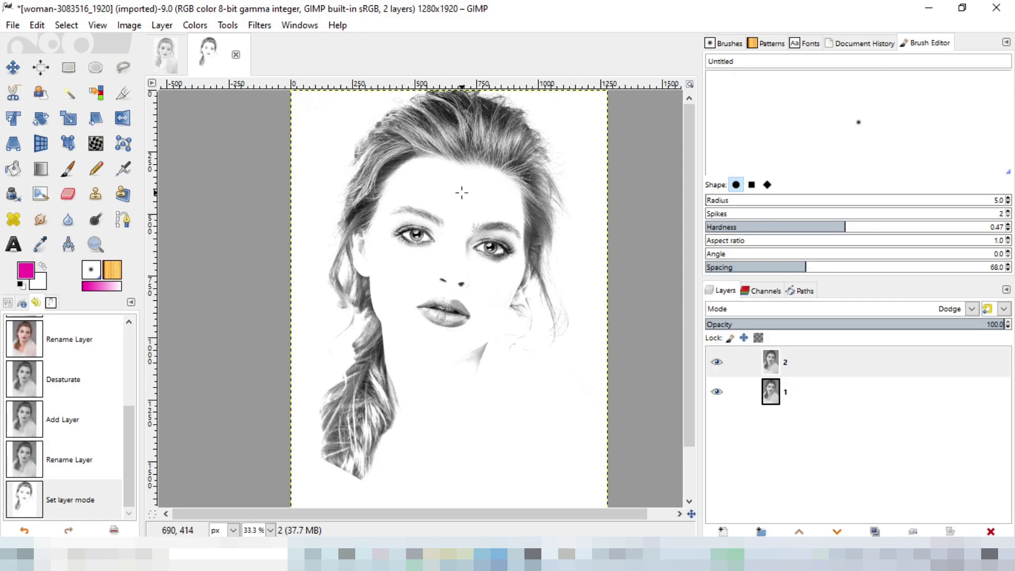
# Invert the colours of layer 2.
pyautogui.click(808, 358)
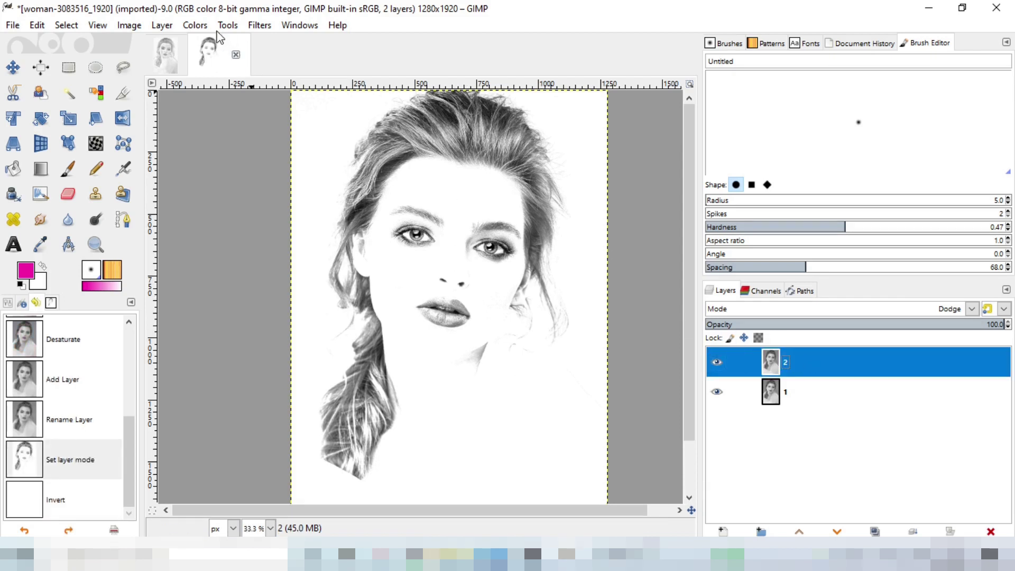
pyautogui.click(195, 25)
pyautogui.click(209, 204)
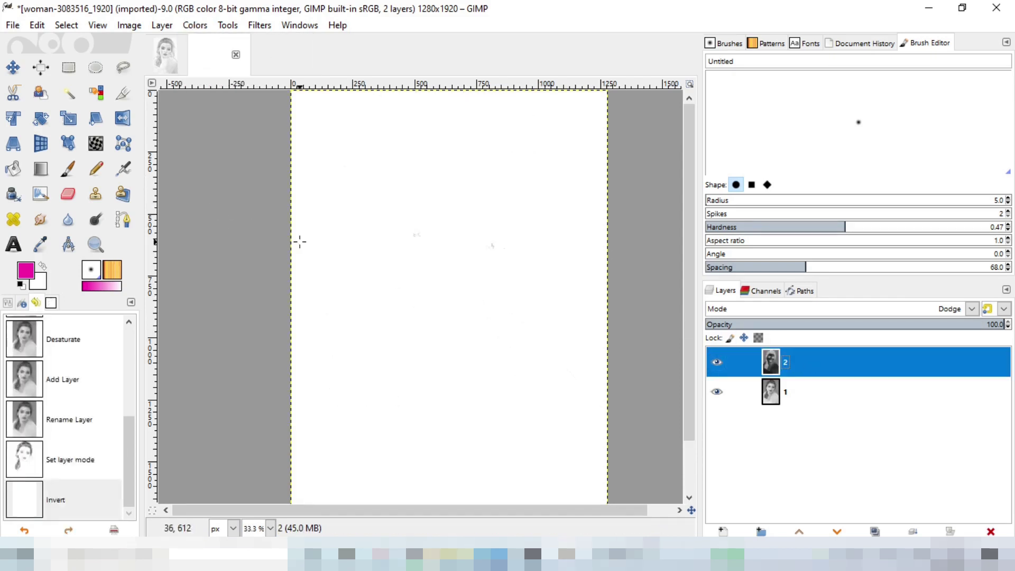
# Preview a Gaussian Blur on layer 2 with size raised to about 34.
pyautogui.click(257, 25)
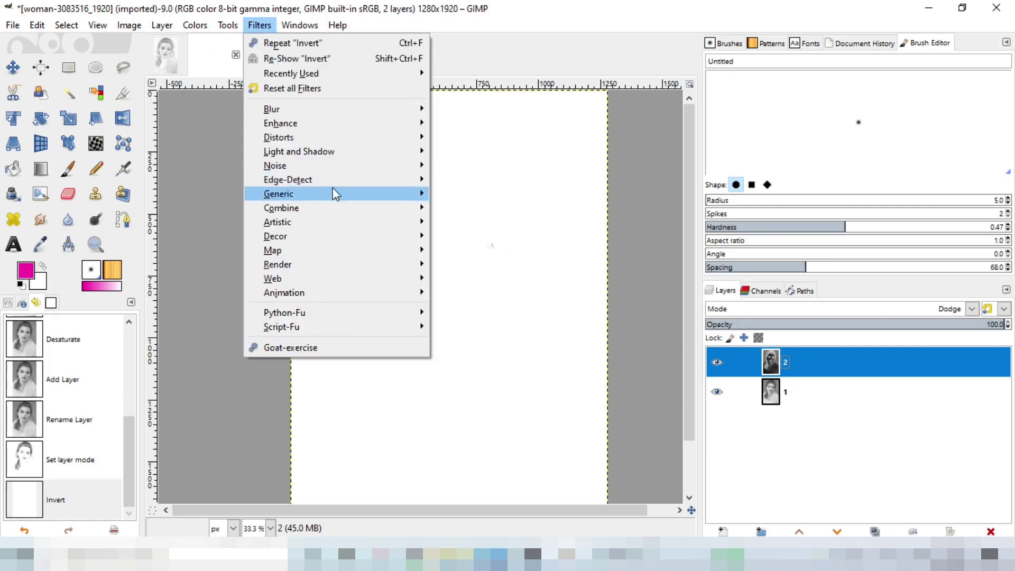
pyautogui.moveTo(271, 109)
pyautogui.click(474, 126)
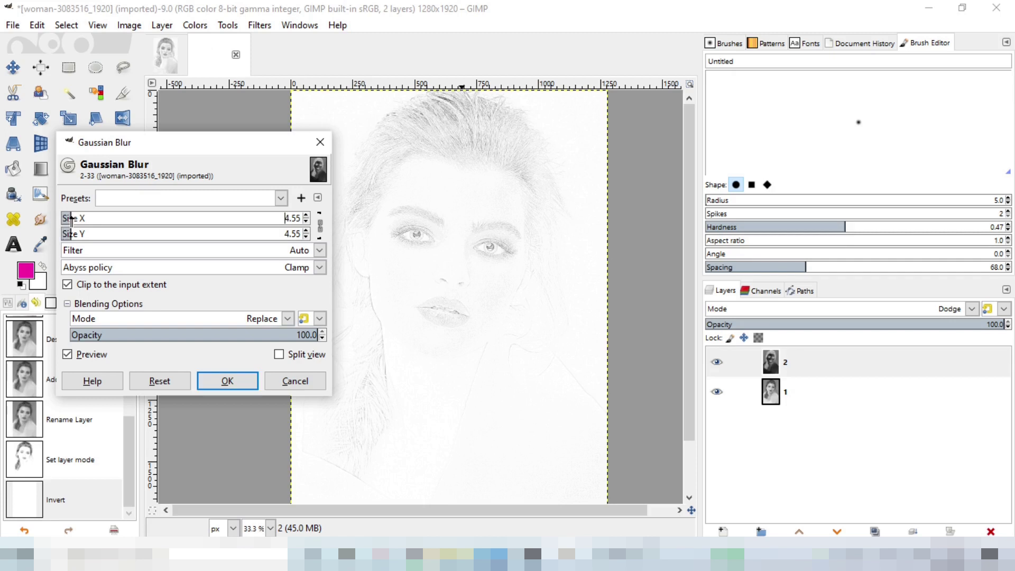
pyautogui.moveTo(71, 220); pyautogui.dragTo(142, 220)
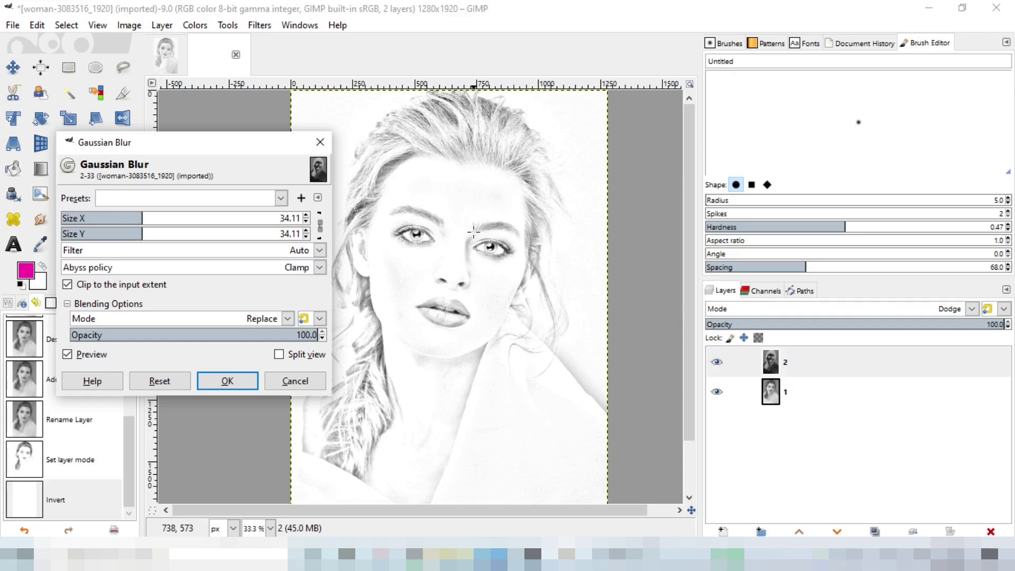
# Apply the Gaussian blur and duplicate base layer 1.
pyautogui.press('Return')
pyautogui.click(796, 391)
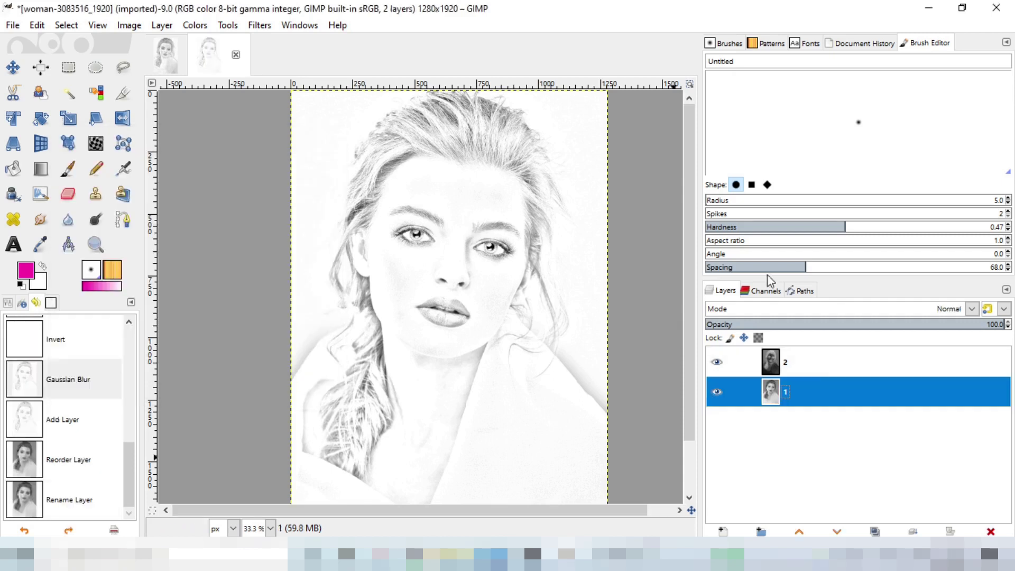
pyautogui.rightClick(797, 390)
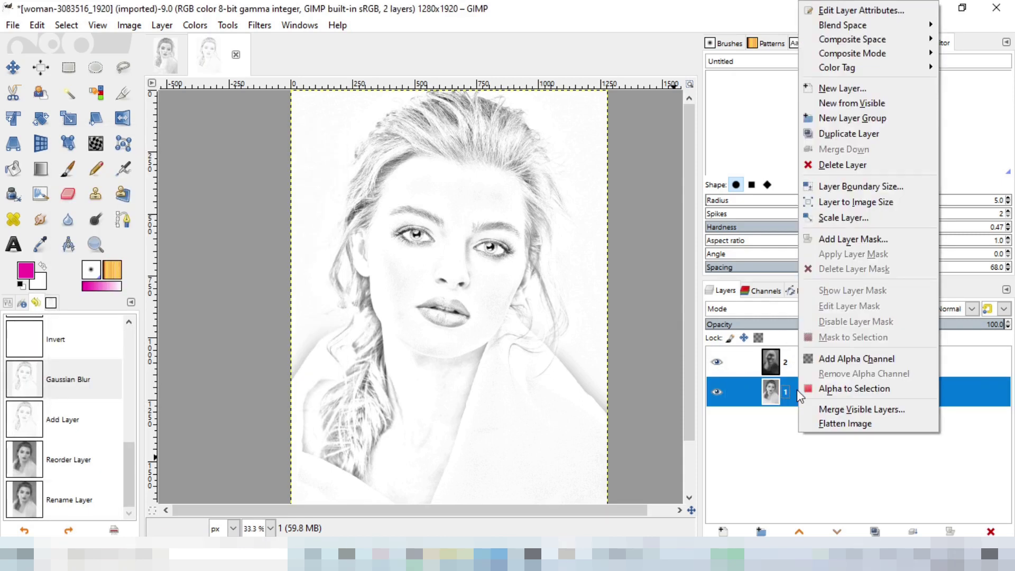
pyautogui.click(843, 133)
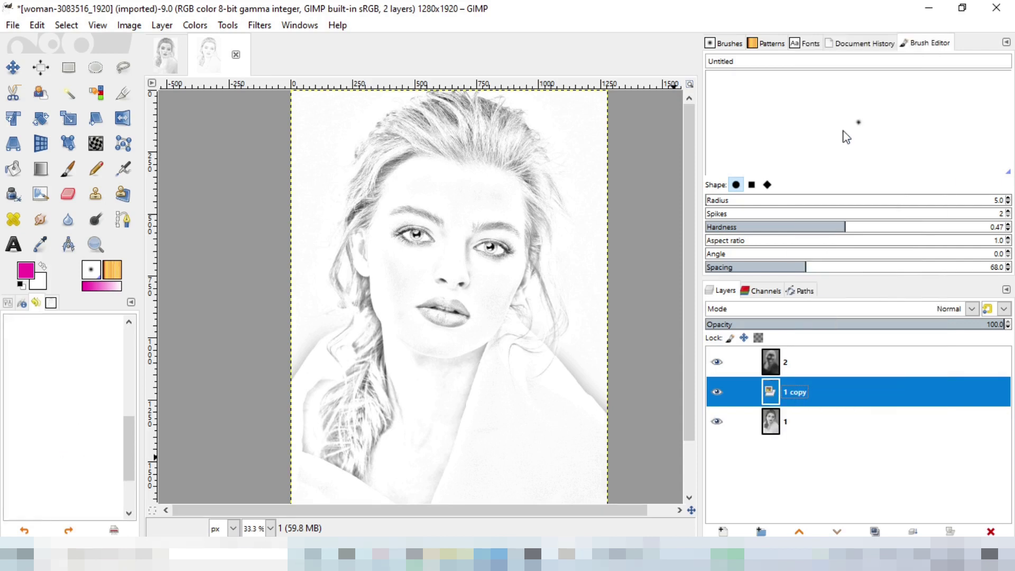
# Rename the copy '3', move it to the top, and apply the Neon edge filter.
pyautogui.doubleClick(797, 392)
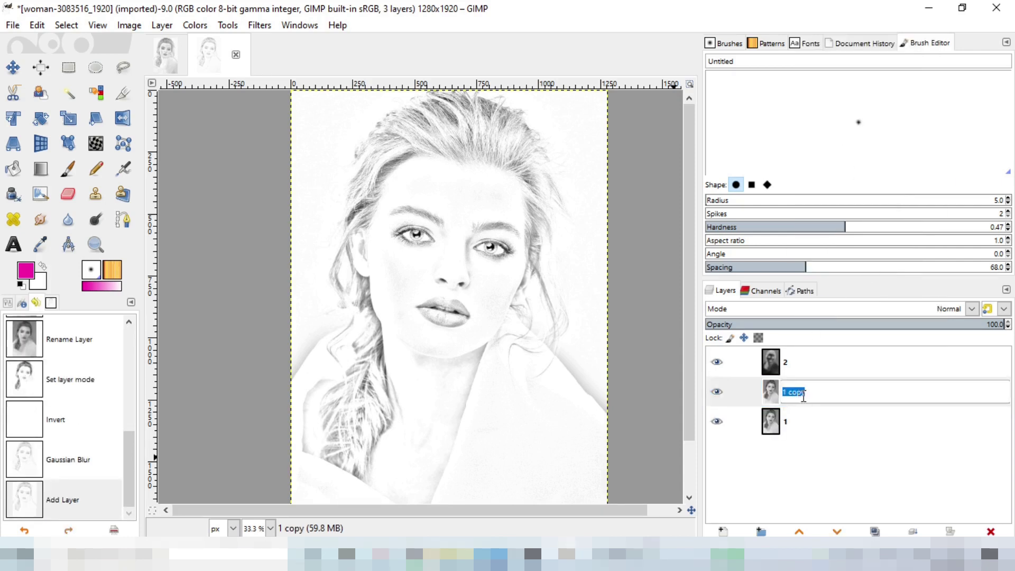
pyautogui.write('3')
pyautogui.moveTo(776, 390)
pyautogui.mouseDown()
pyautogui.moveTo(778, 345)
pyautogui.moveTo(789, 353)
pyautogui.mouseUp()
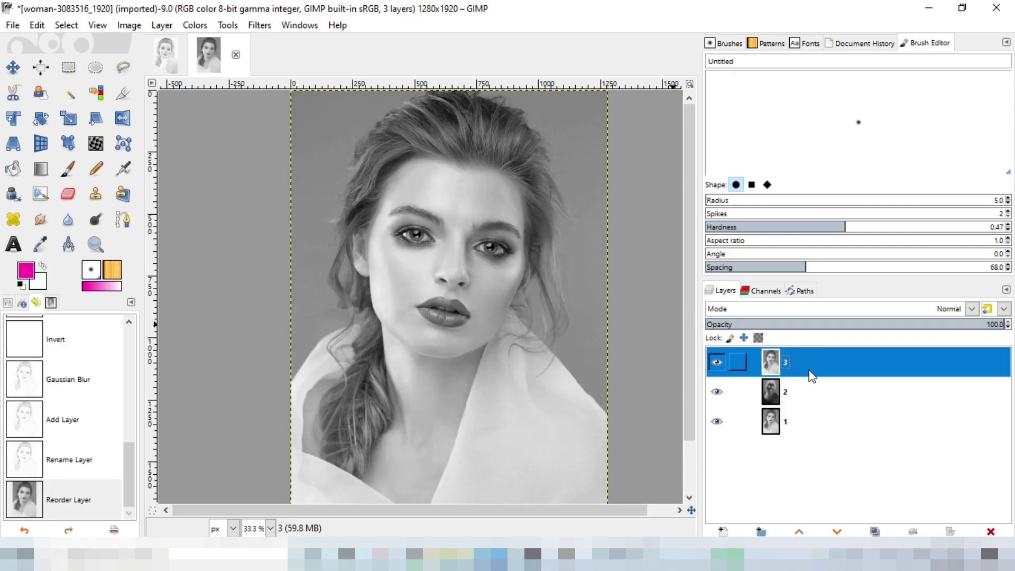
pyautogui.click(259, 27)
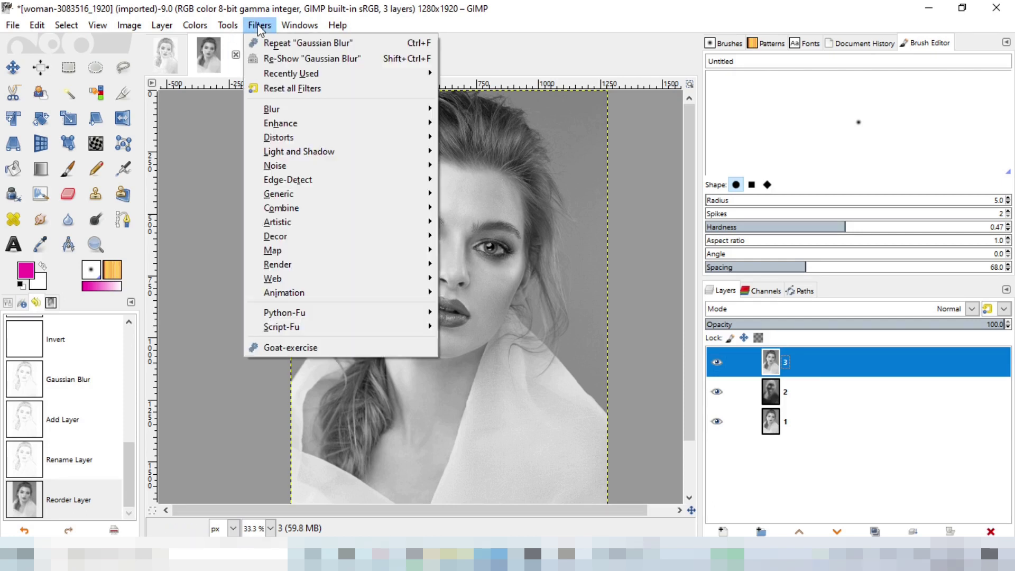
pyautogui.moveTo(287, 180)
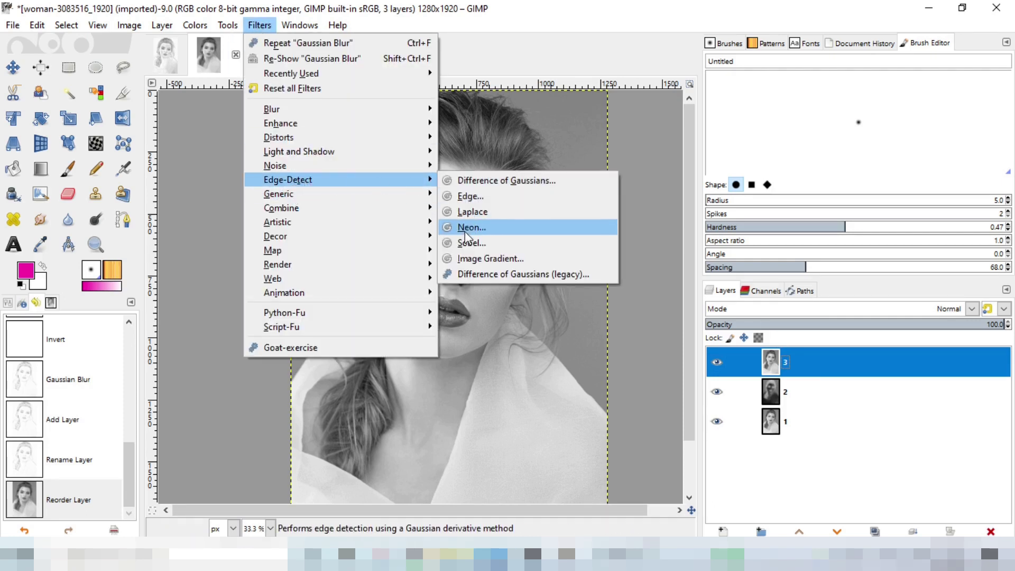
pyautogui.click(469, 227)
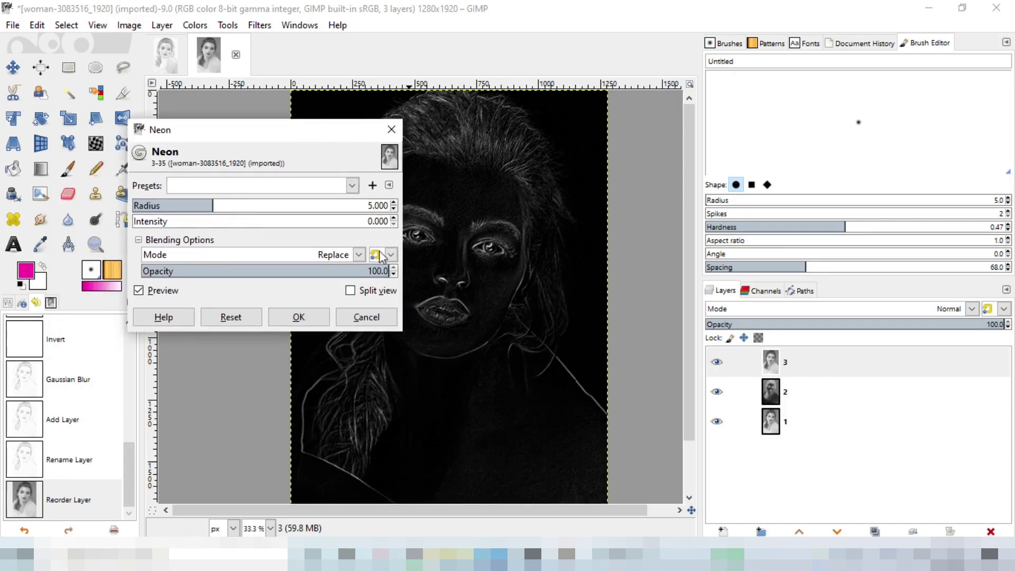
# Confirm the Neon effect, invert layer 3, and set its mode to Multiply.
pyautogui.click(311, 319)
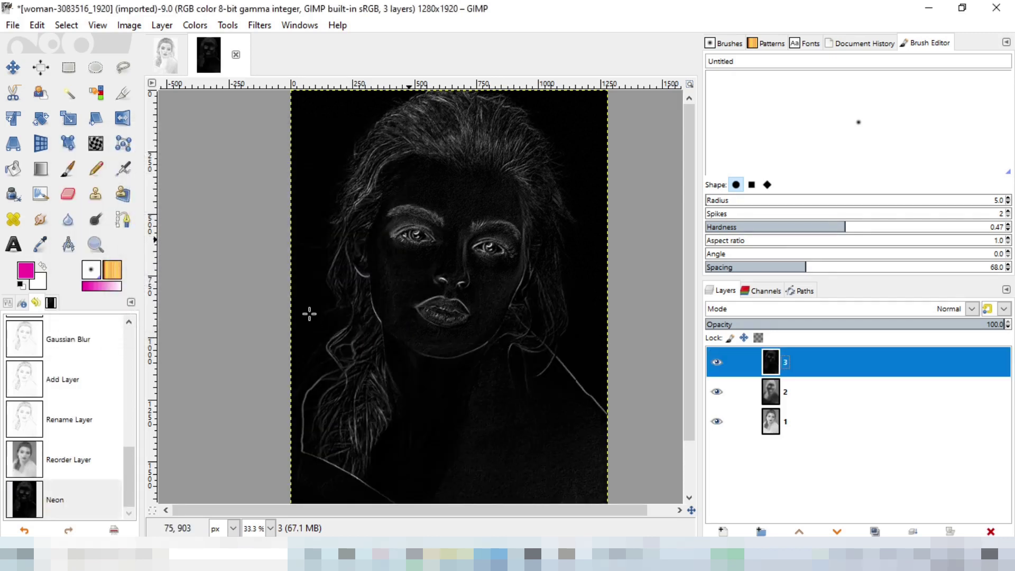
pyautogui.click(195, 25)
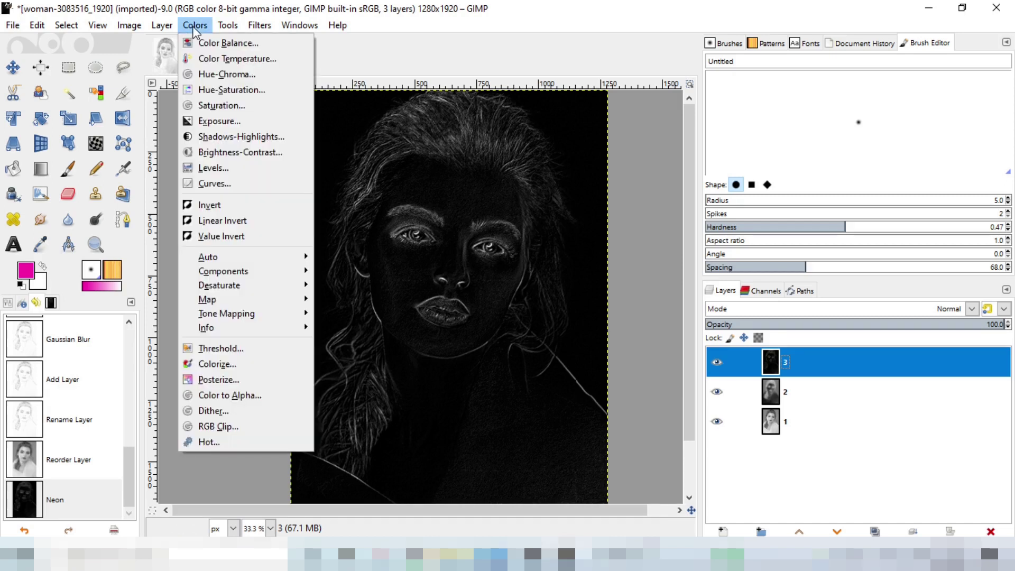
pyautogui.click(206, 207)
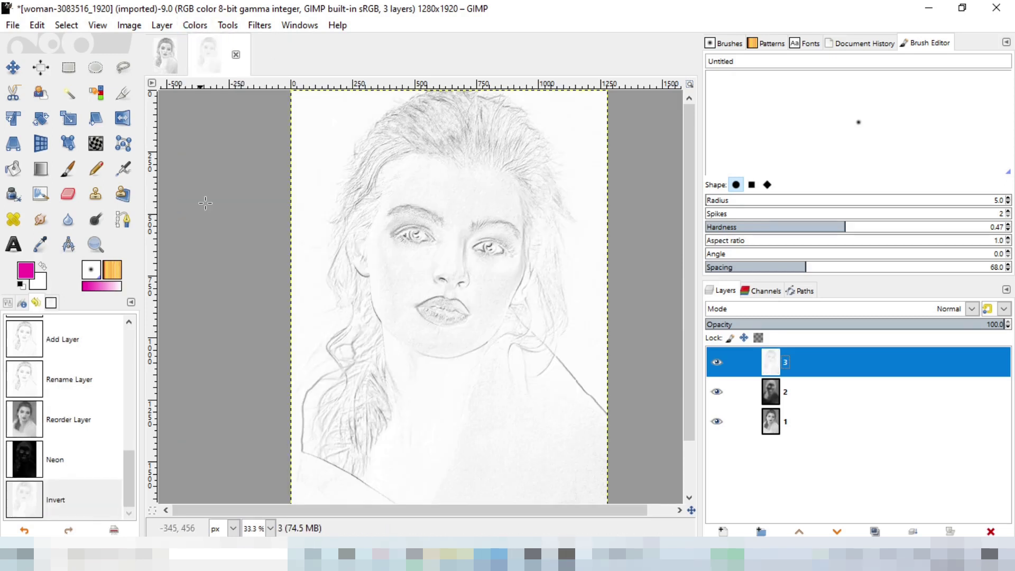
pyautogui.click(973, 309)
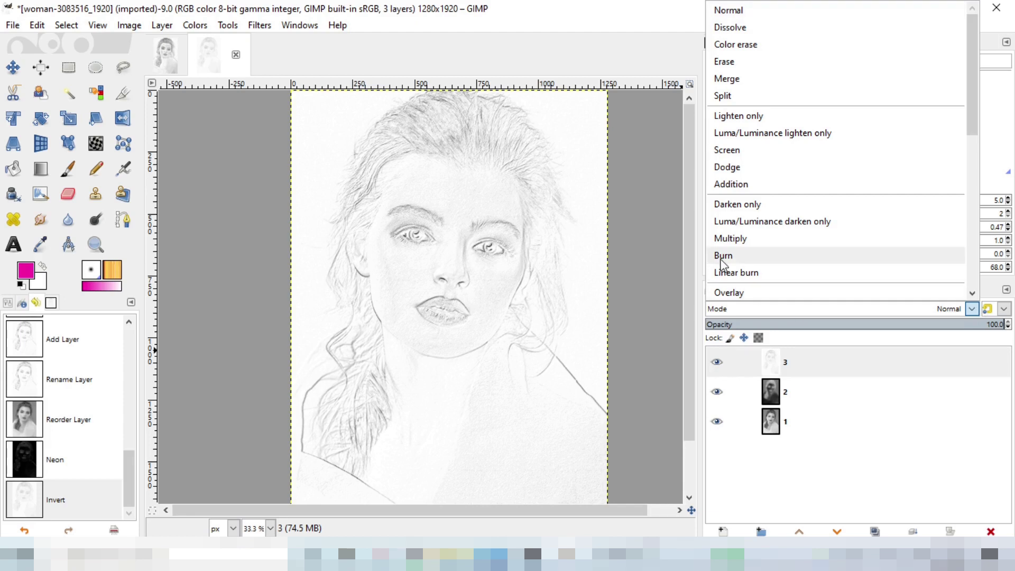
pyautogui.click(729, 239)
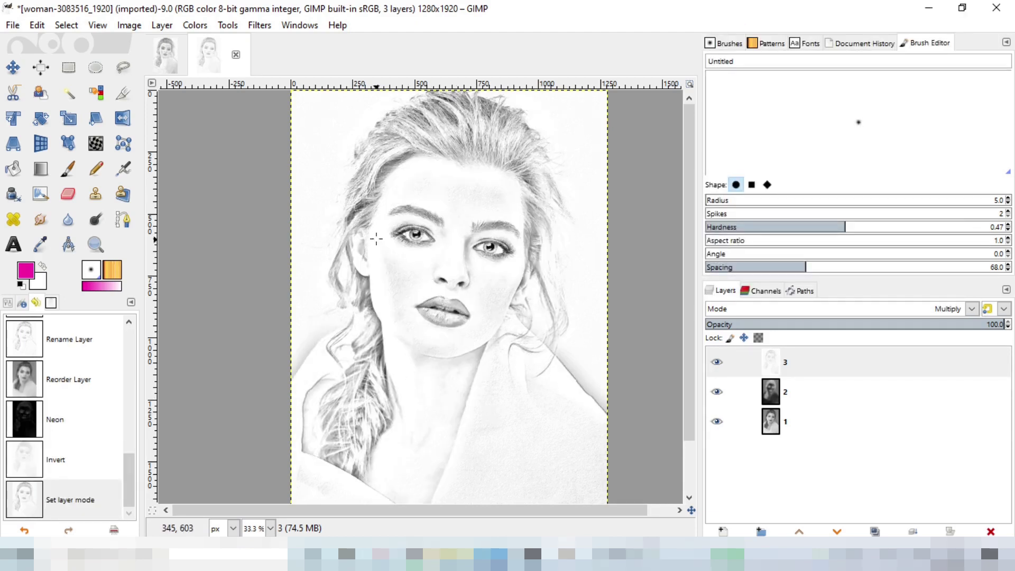
pyautogui.click(191, 26)
# Apply Levels to layer 3 with the black input raised to about 194.
pyautogui.click(208, 170)
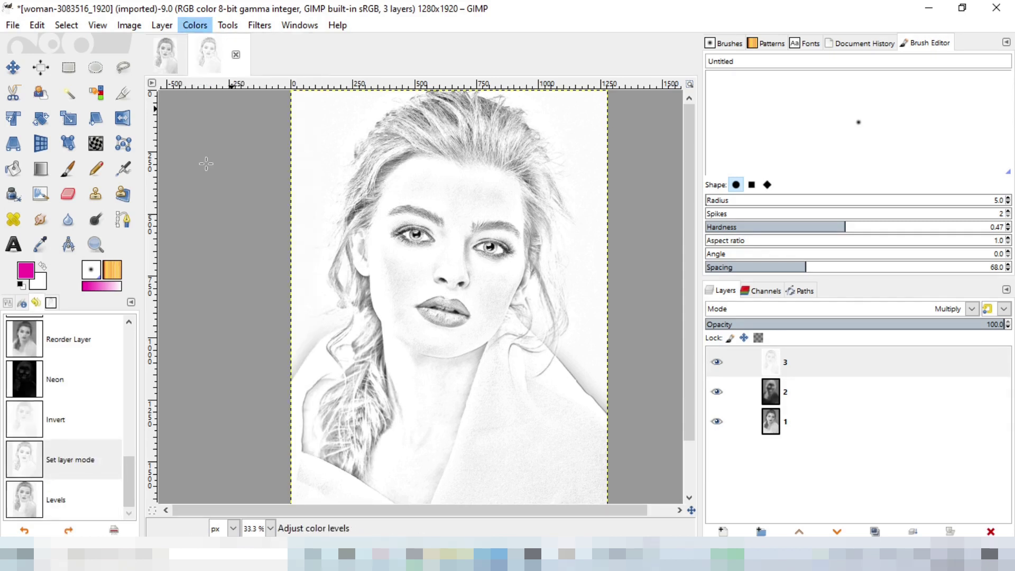
pyautogui.moveTo(717, 50)
pyautogui.mouseDown()
pyautogui.moveTo(674, 60)
pyautogui.moveTo(666, 79)
pyautogui.mouseUp()
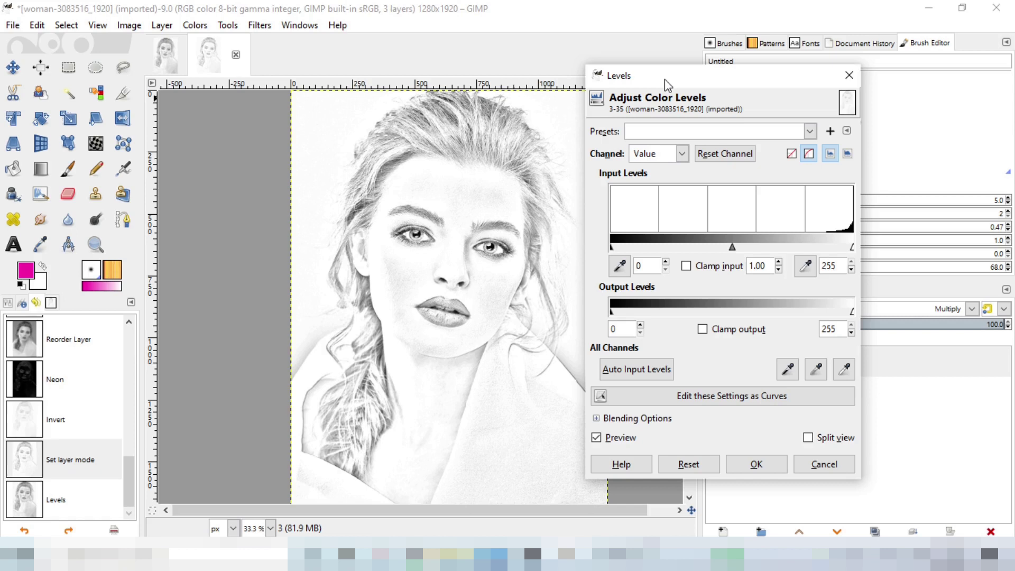
pyautogui.moveTo(624, 247); pyautogui.dragTo(796, 248)
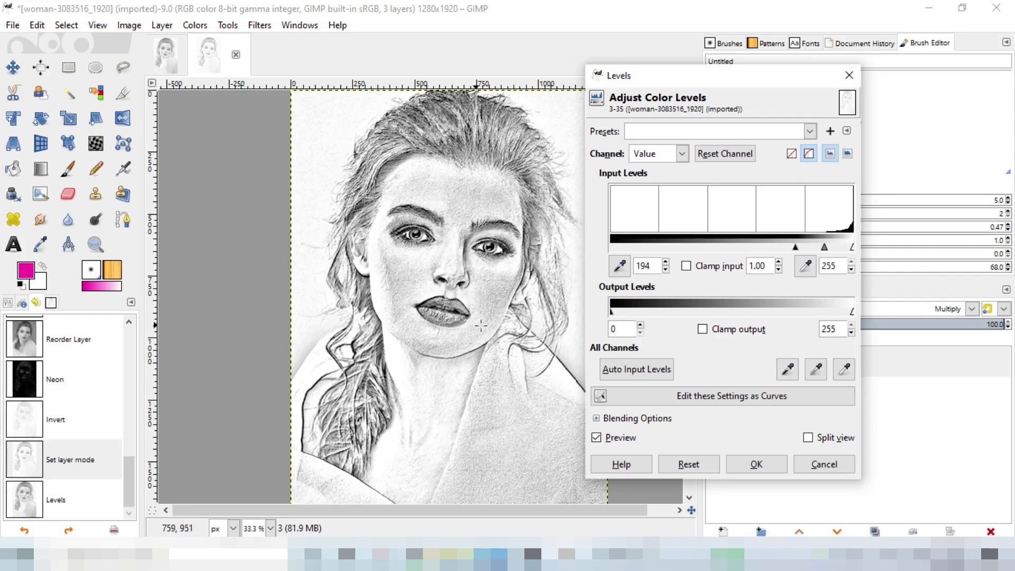
pyautogui.click(756, 464)
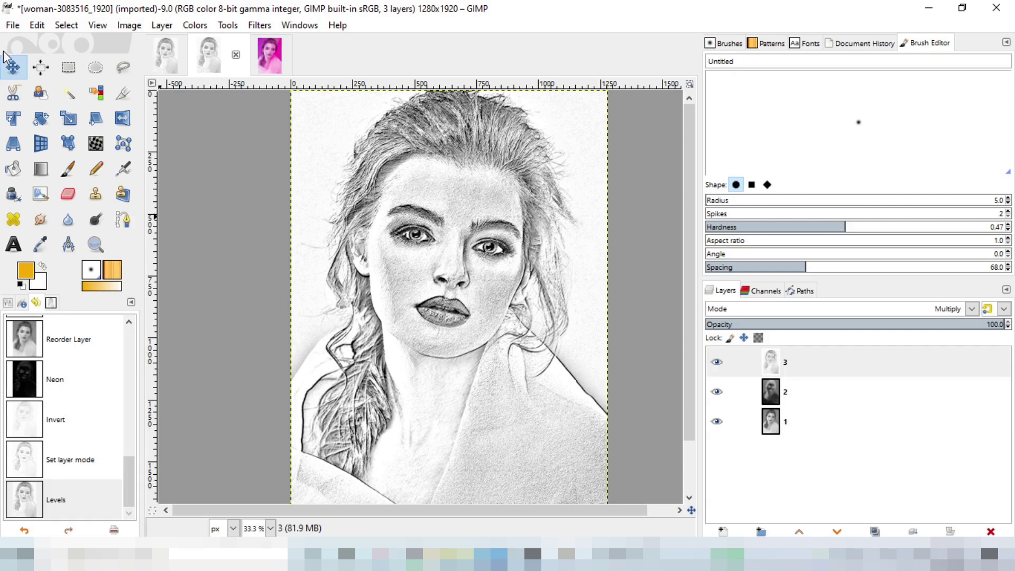
pyautogui.click(13, 25)
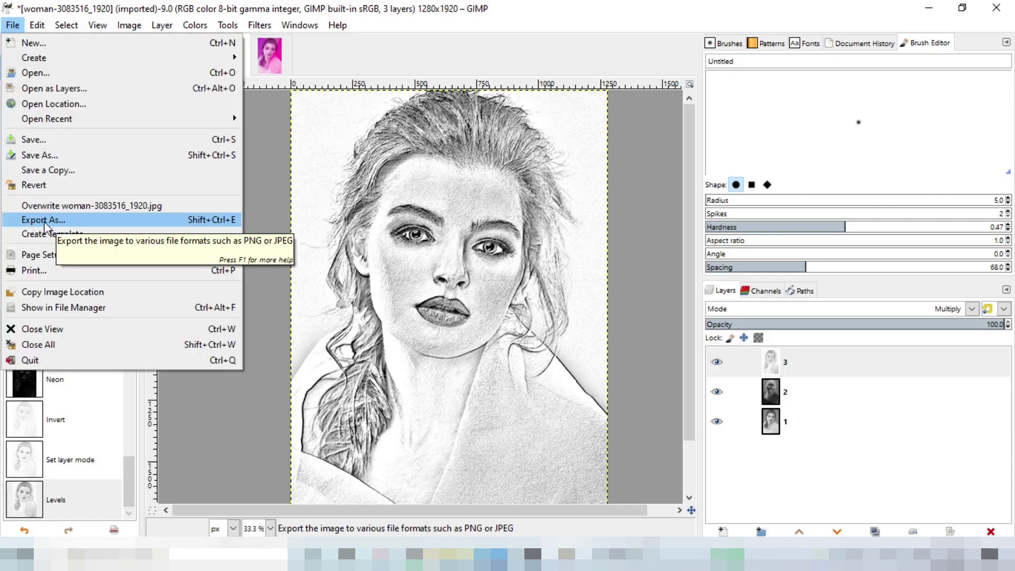
pyautogui.click(266, 240)
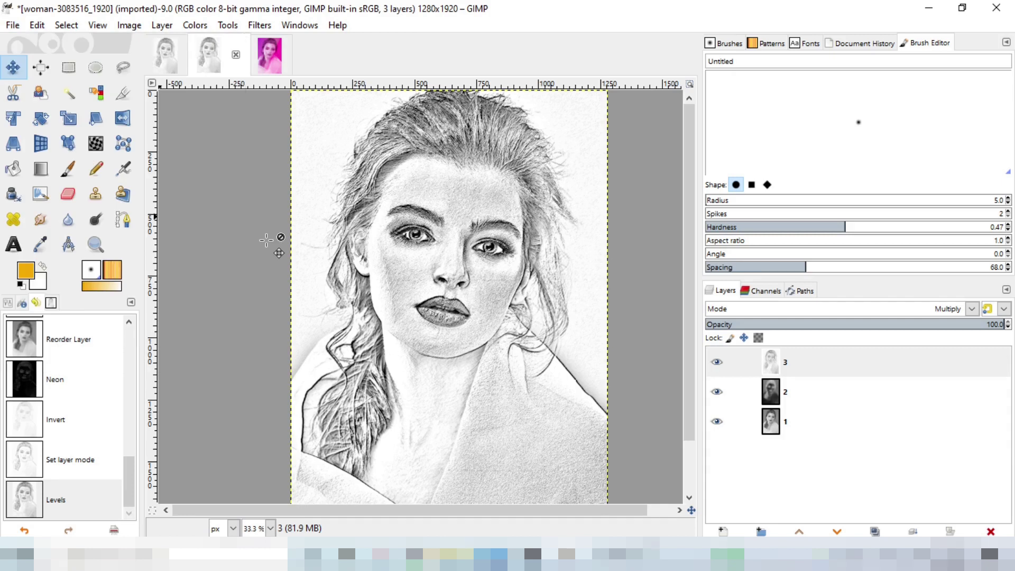